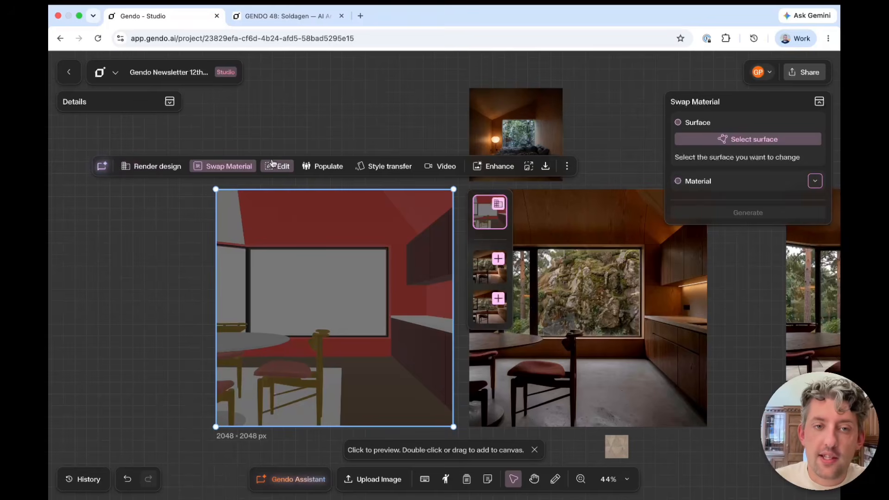
- View the Edit and Populate options for the unrendered red kitchen model image
click(276, 166)
click(338, 168)
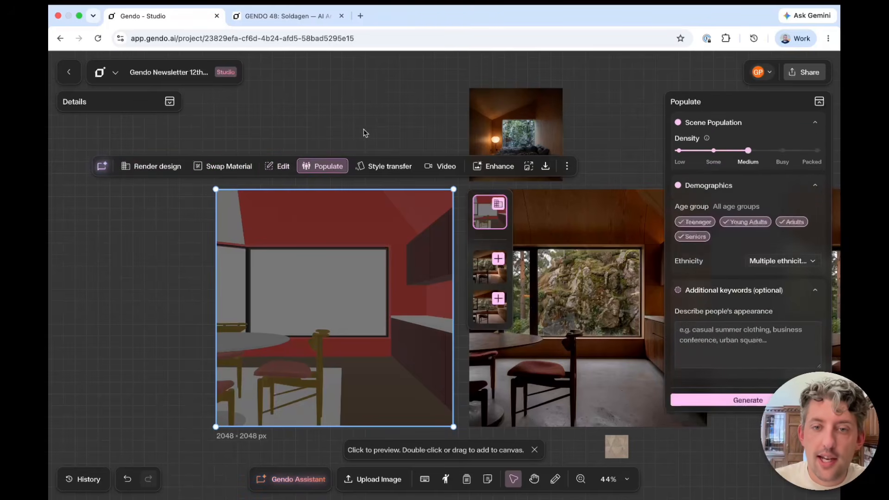
click(456, 209)
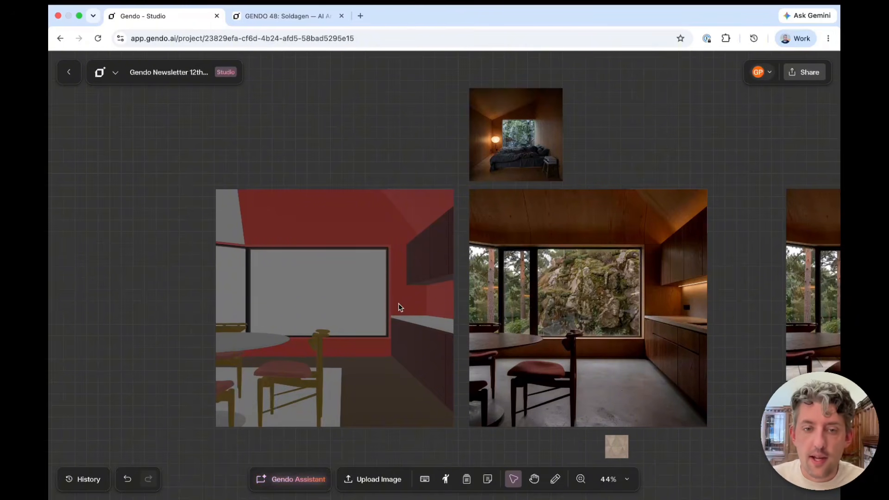
click(299, 273)
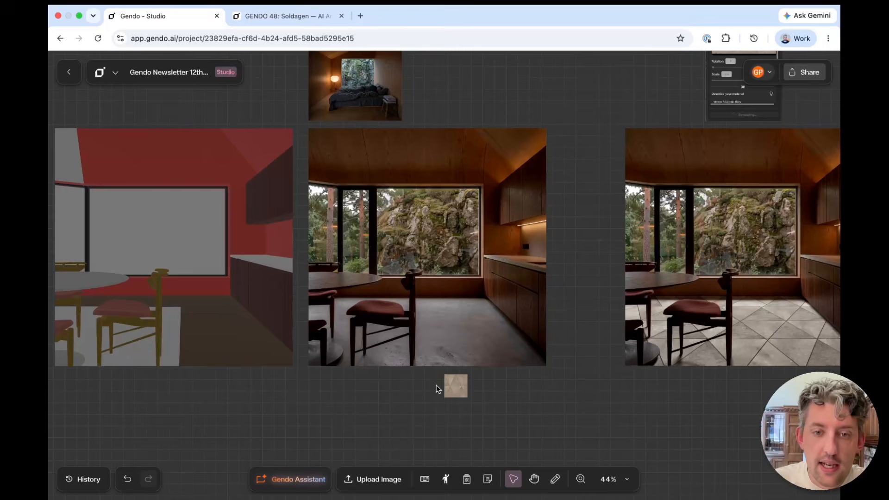
- Browse the tile materials in the Material Catalogue and close it
click(466, 479)
scroll(391, 345, down, 5)
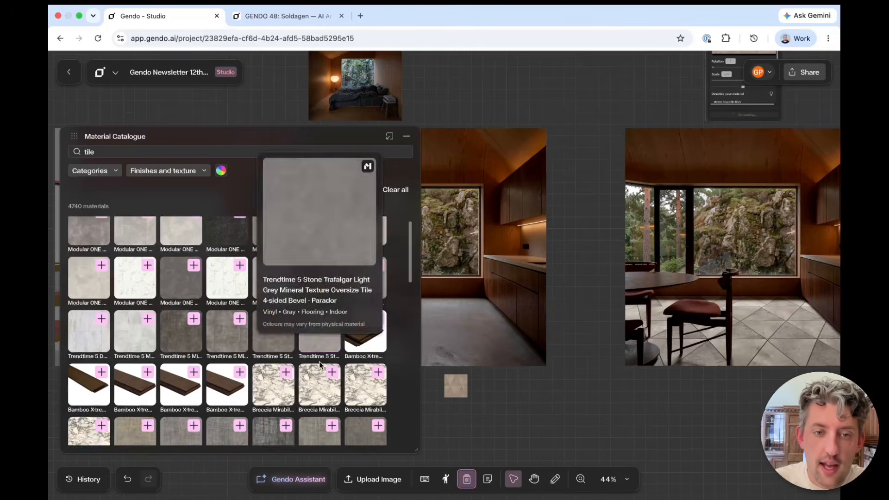
click(467, 479)
- Add the triangular stone tile sample as the material reference for swapping the rendered kitchen's floor
click(509, 294)
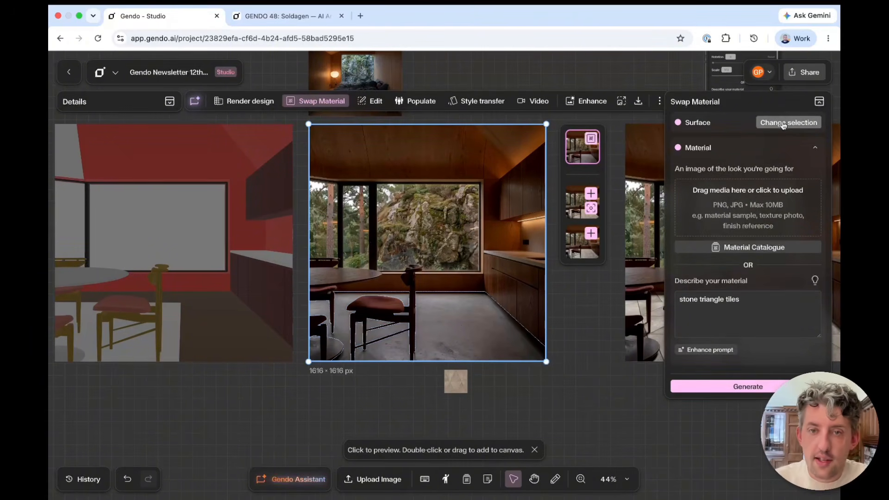
drag(456, 381, 725, 213)
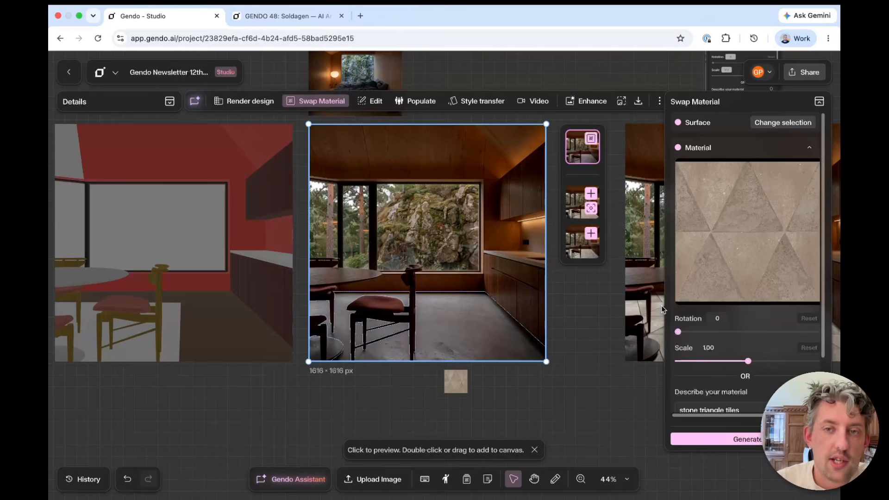
scroll(740, 333, down, 2)
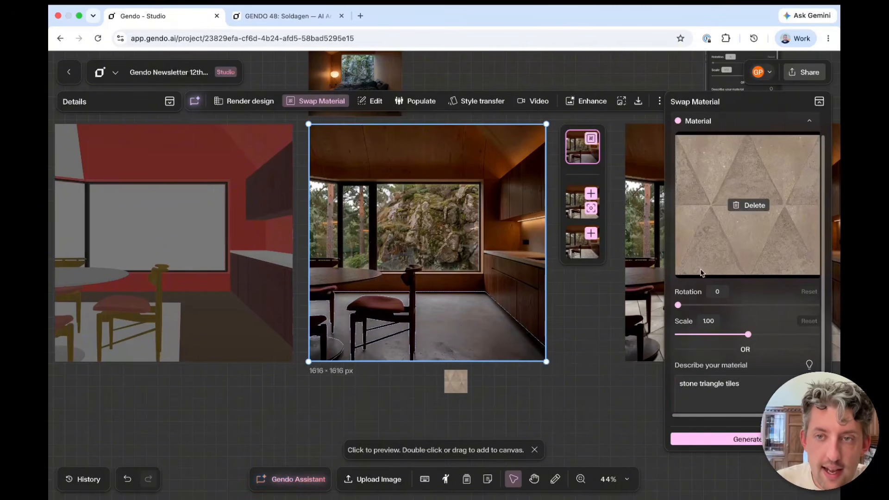
click(587, 327)
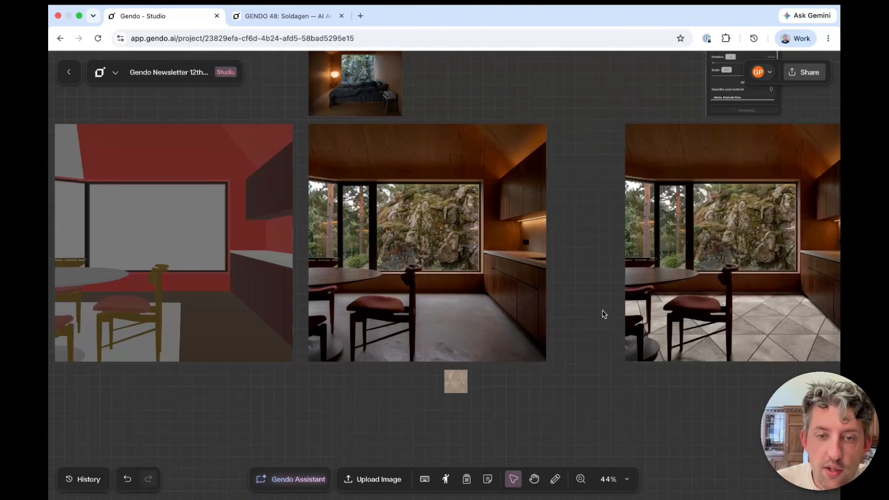
- Examine the two example material-swap settings on the canvas and compare their triangle-tile floor results with the original kitchen render
drag(597, 311, 320, 386)
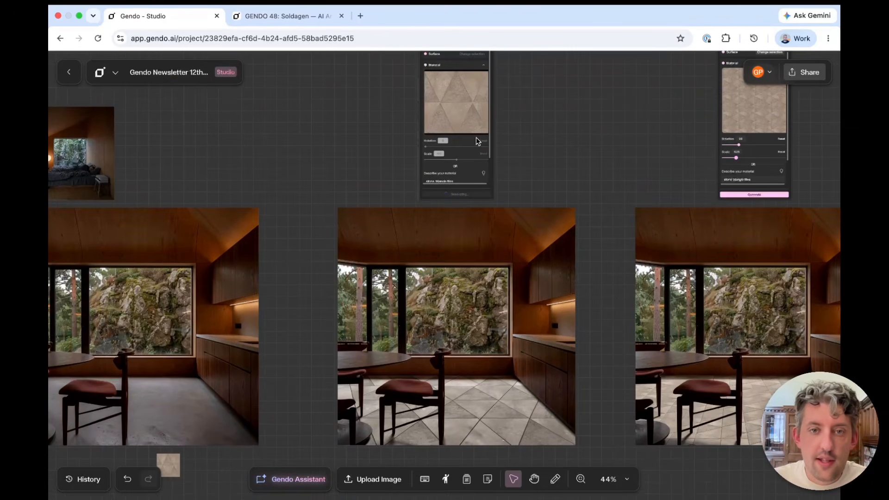
scroll(478, 141, up, 5)
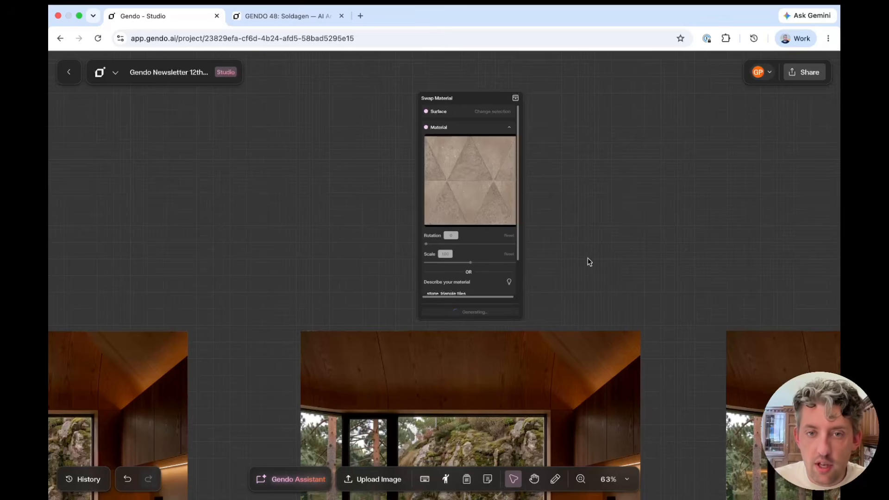
scroll(635, 298, down, 4)
scroll(666, 352, down, 5)
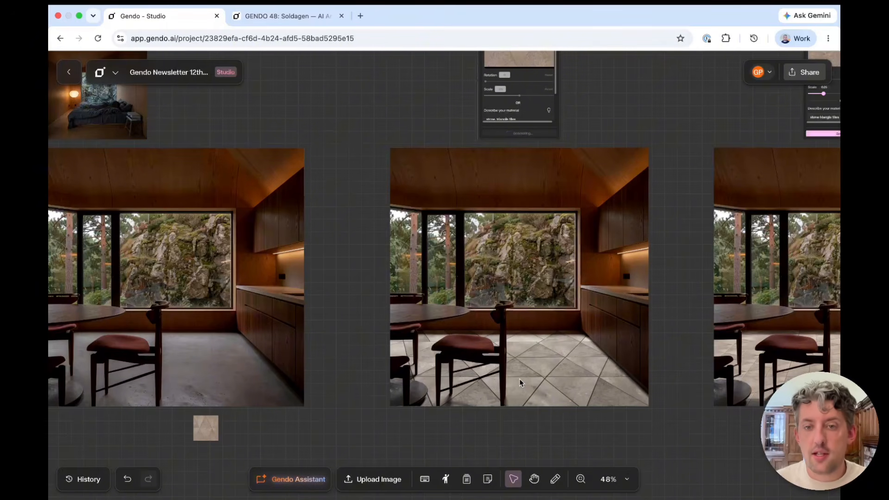
scroll(662, 182, up, 5)
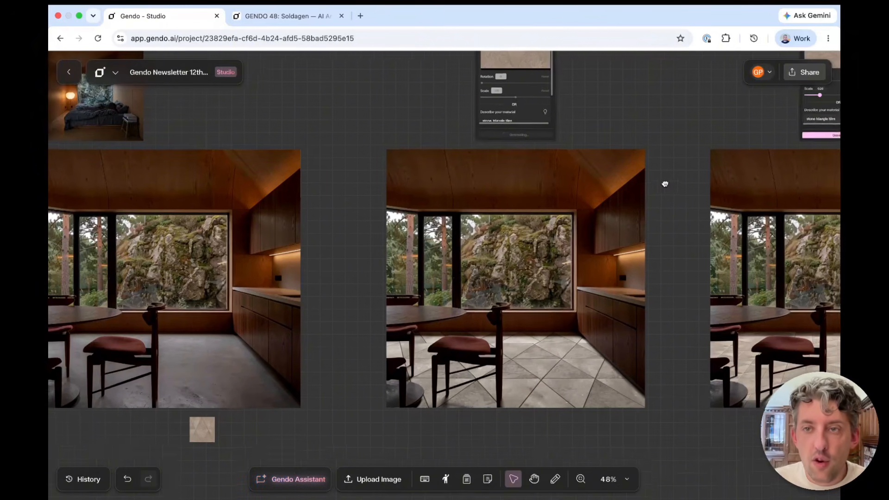
scroll(510, 315, down, 3)
scroll(518, 309, up, 8)
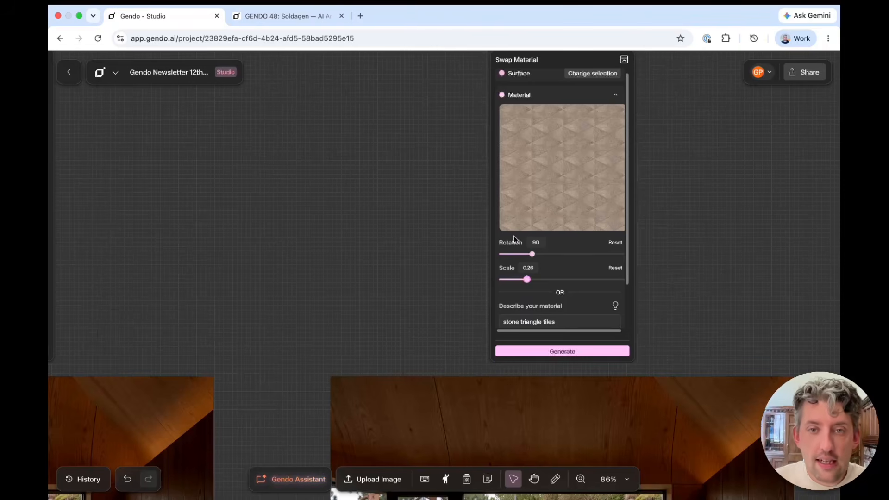
scroll(512, 235, down, 3)
scroll(399, 282, down, 5)
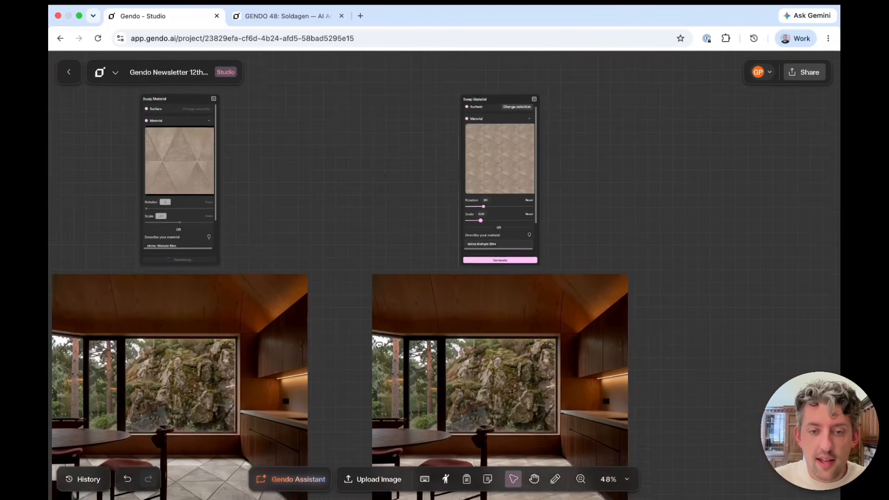
scroll(379, 345, down, 3)
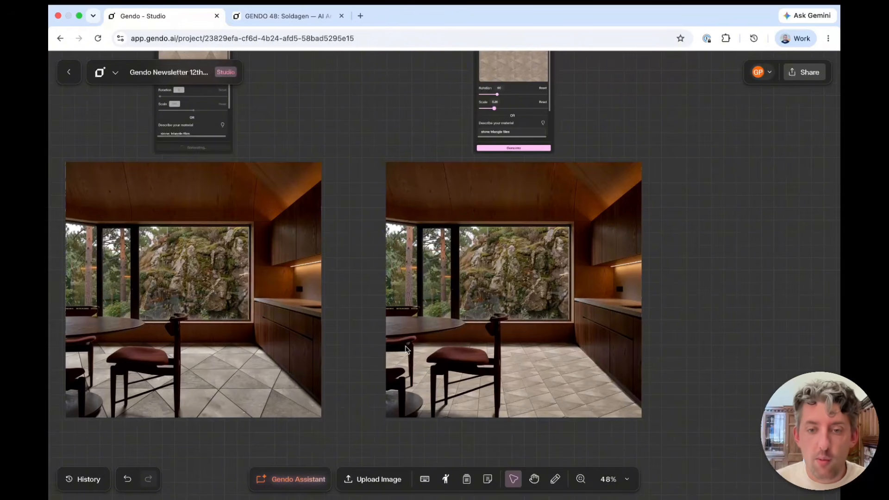
scroll(465, 302, left, 10)
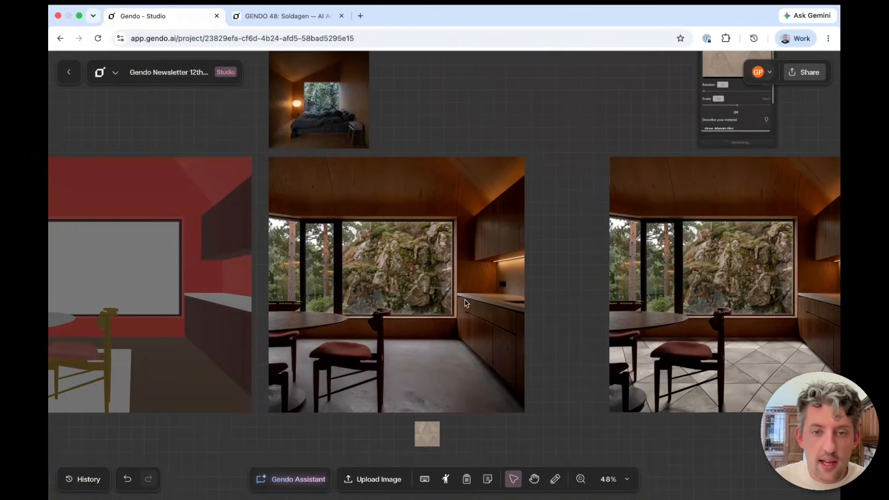
- Set the tile material's rotation to 90 and its scale to 0.34 for the kitchen render with the concrete floor
click(465, 303)
drag(678, 332, 709, 330)
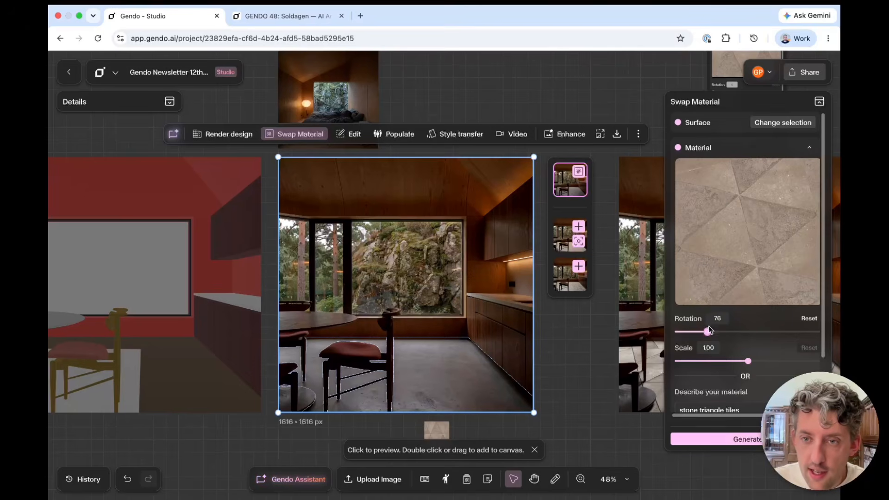
double_click(712, 318)
text(90)
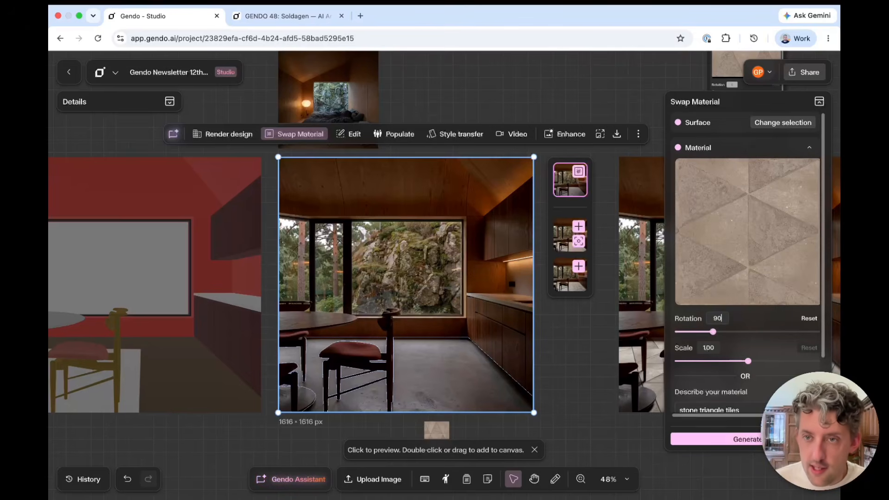
drag(748, 361, 713, 365)
mouse_move(746, 221)
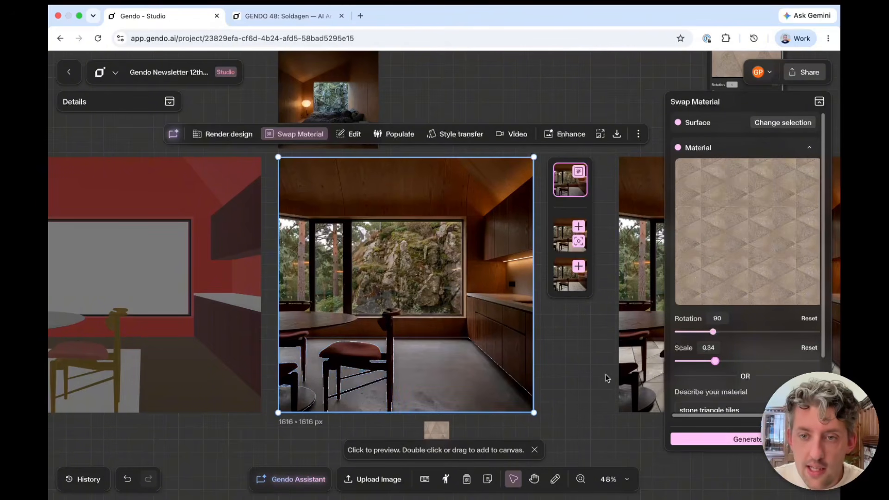
- Compare the kitchen renders with large and small triangle floor tiles and deselect the edited image
scroll(607, 378, right, 10)
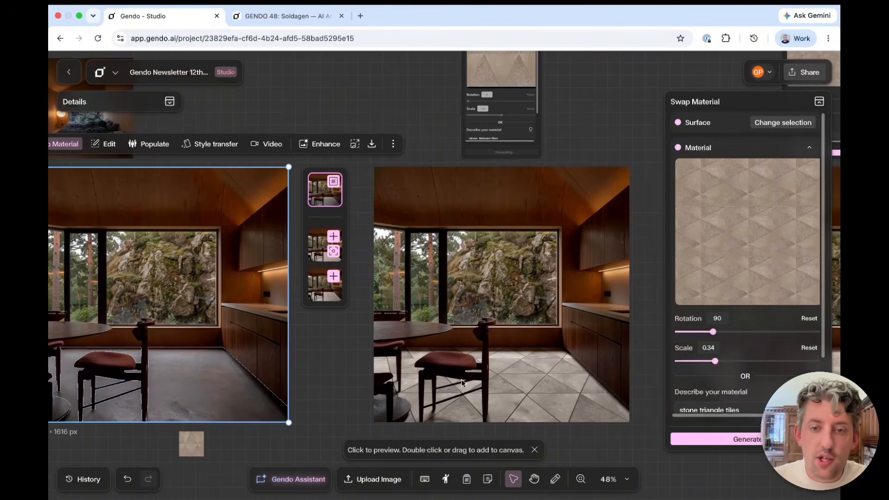
scroll(599, 332, right, 12)
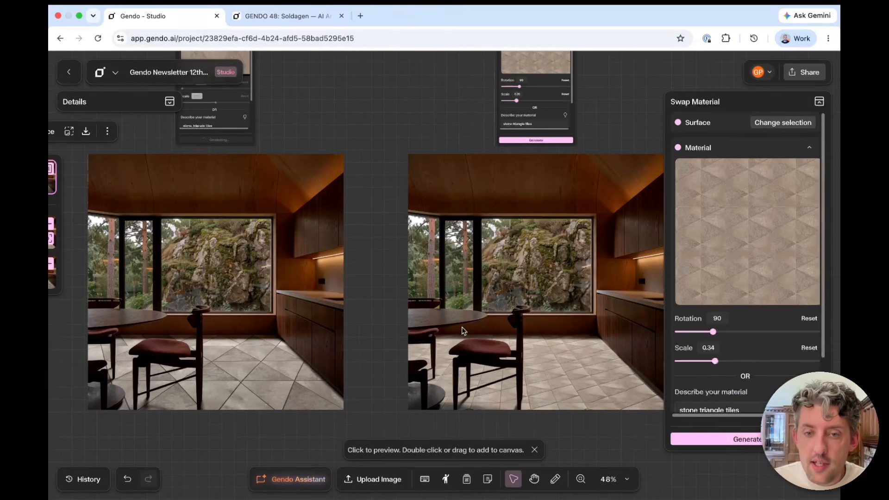
click(376, 371)
scroll(356, 398, left, 9)
scroll(357, 398, down, 2)
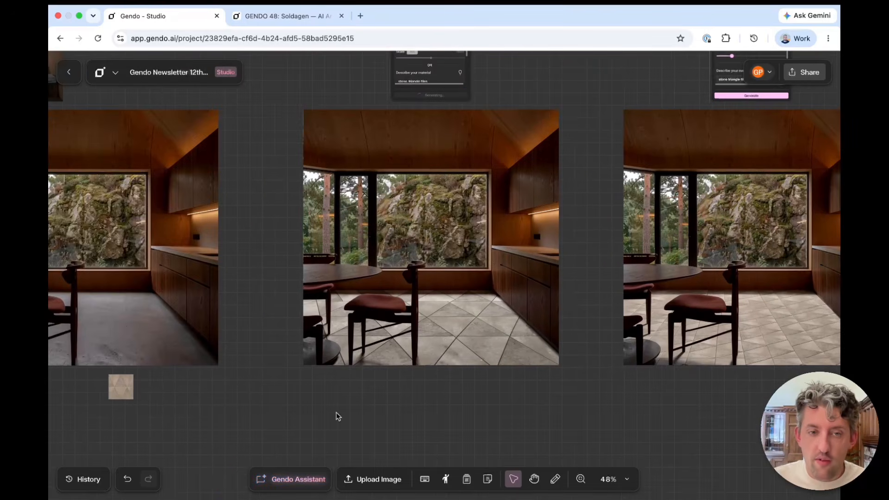
- Draw a red freehand closed shape with a downward arrow above it on the empty canvas beside the forest house image
scroll(338, 415, down, 15)
scroll(257, 252, left, 10)
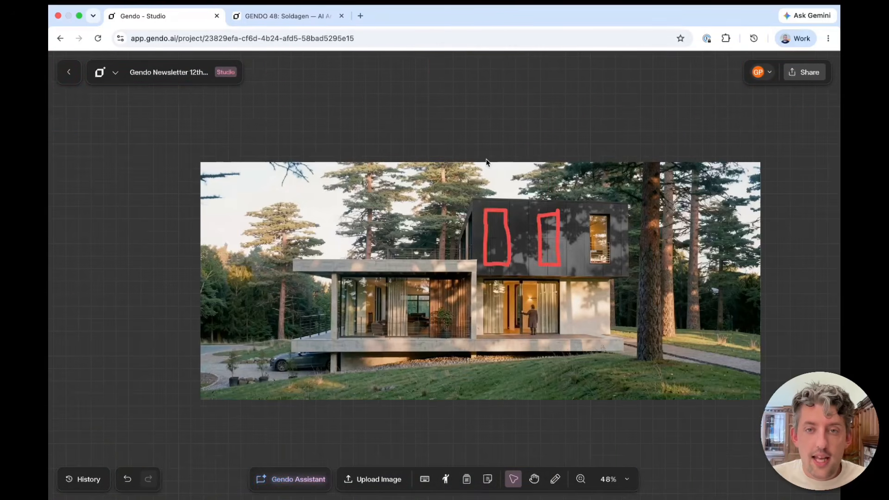
click(555, 481)
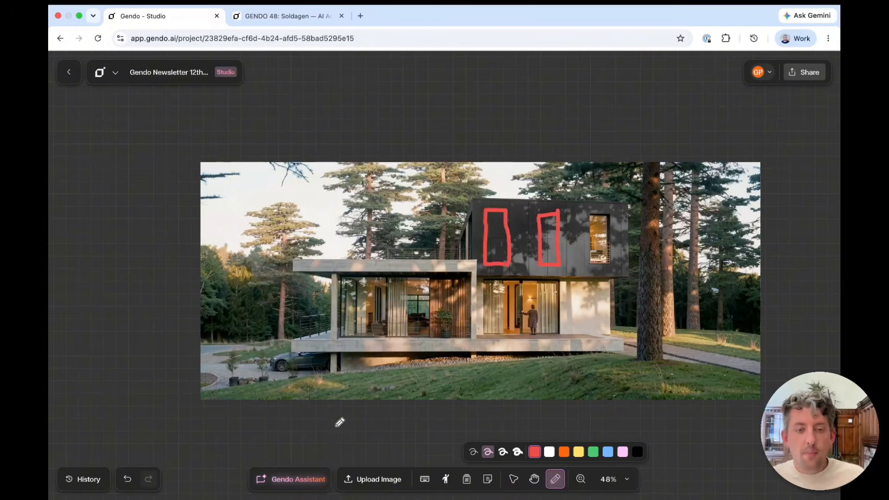
mouse_move(174, 257)
mouse_down()
mouse_move(118, 265)
mouse_move(173, 256)
mouse_up()
mouse_move(158, 207)
mouse_down()
mouse_move(149, 227)
mouse_move(164, 220)
mouse_up()
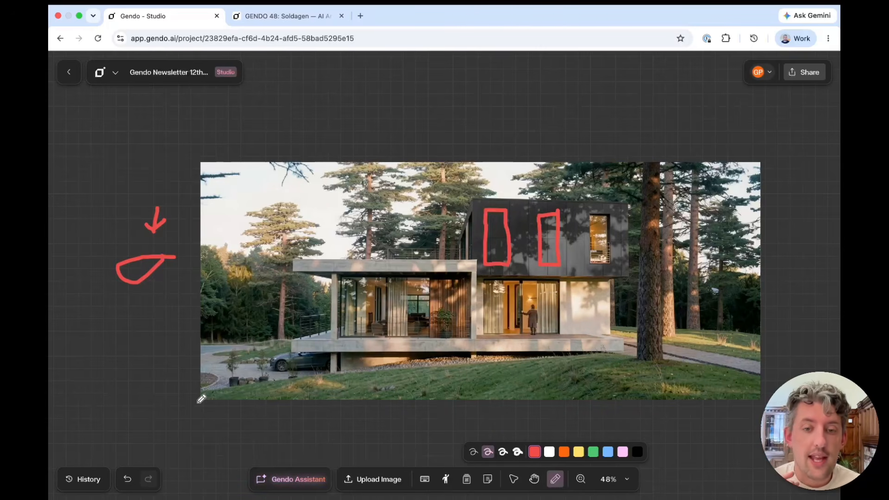
click(515, 481)
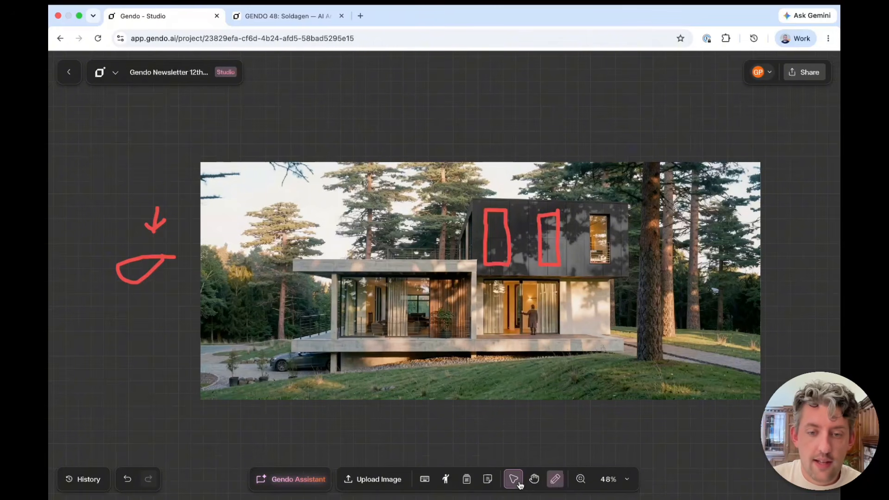
- Limit the house image's edit to a rectangular area around the dark upper storey and save the selection
click(482, 381)
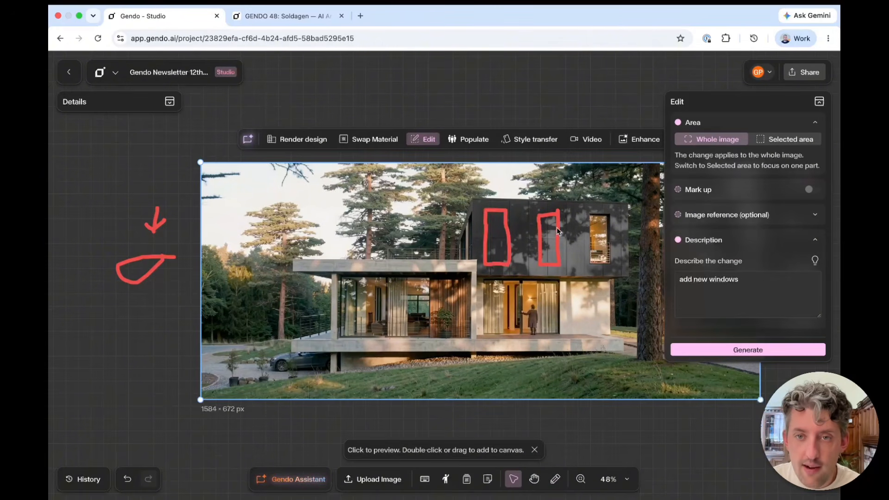
drag(626, 413, 534, 420)
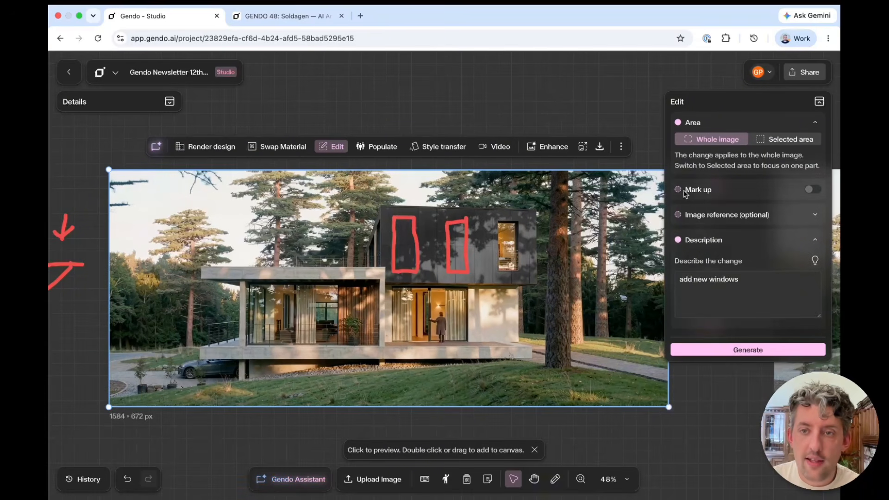
scroll(812, 194, down, 1)
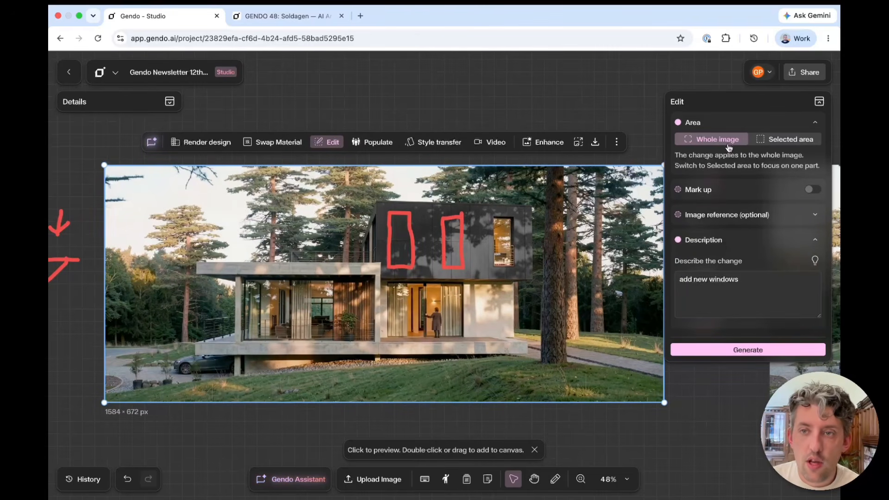
click(779, 139)
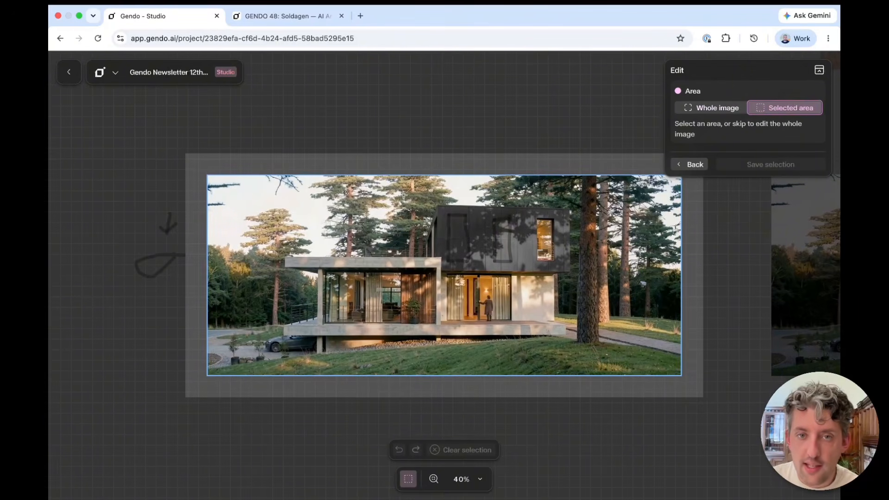
drag(405, 189, 589, 286)
click(744, 166)
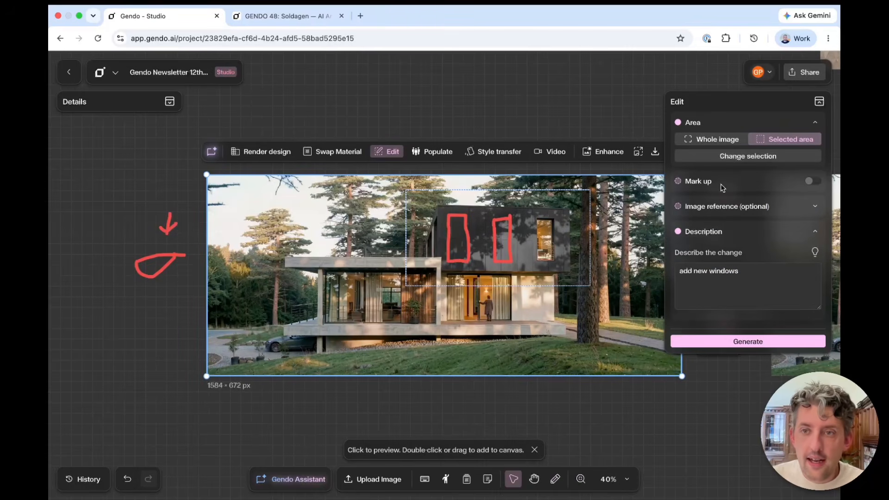
- Include the red window outlines as mark-up in the house edit and check which marks are selected
click(811, 182)
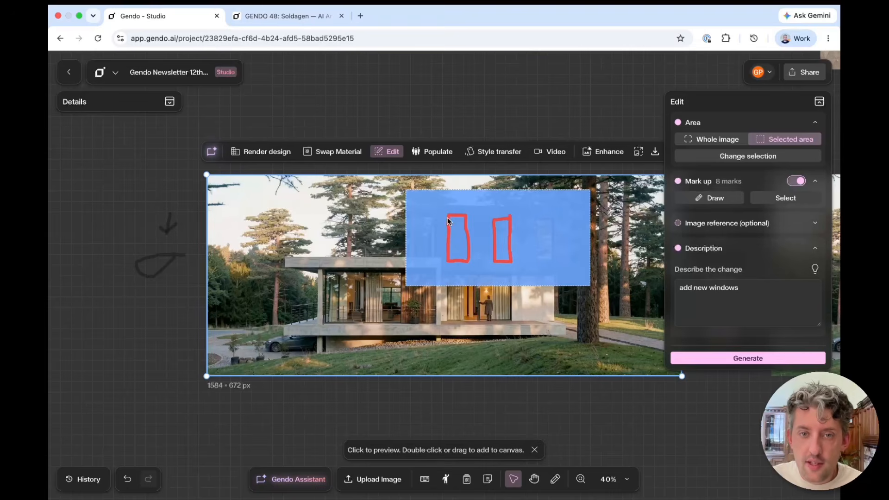
click(772, 201)
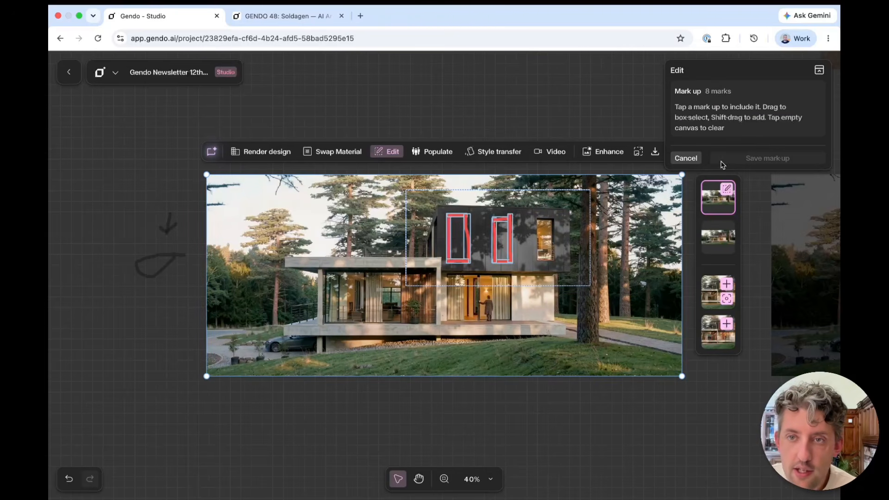
click(686, 158)
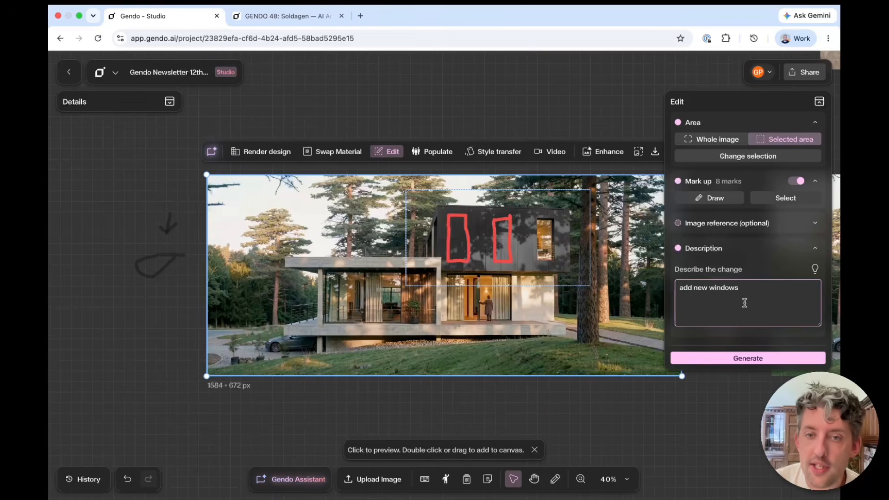
click(746, 358)
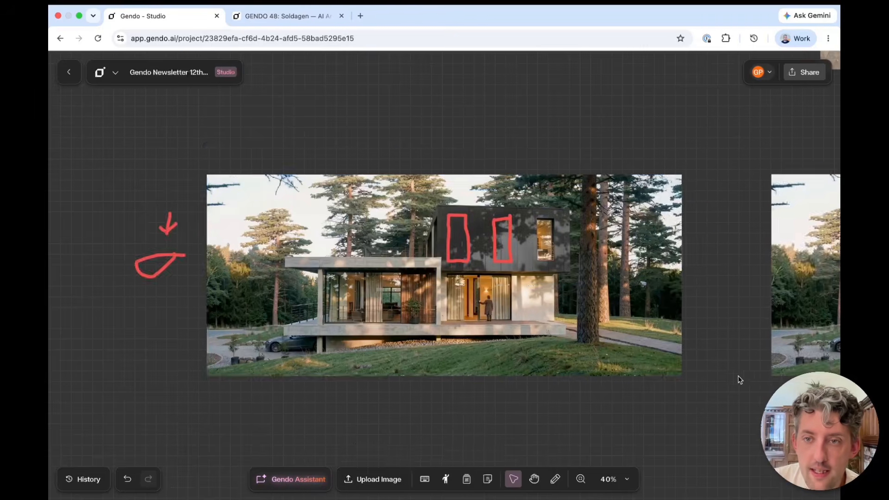
- Examine the edited forest house render with its added upper-storey windows and compare it with the marked-up source image
scroll(738, 376, right, 12)
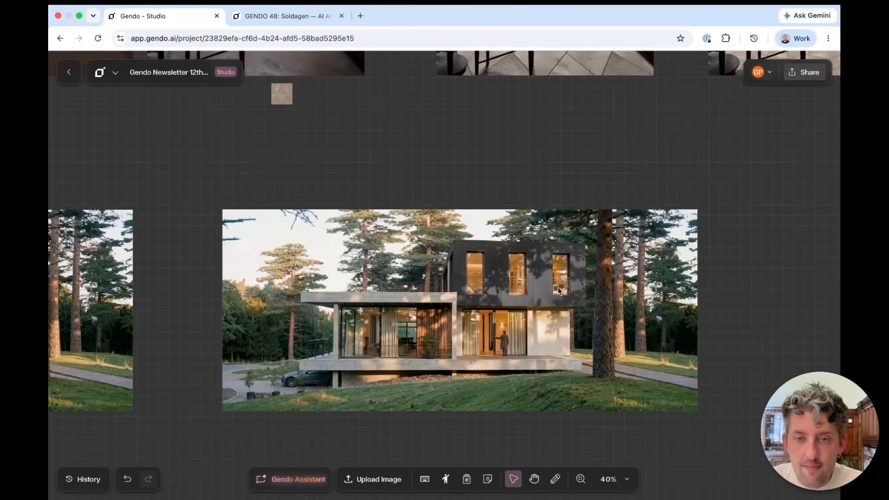
scroll(509, 265, up, 5)
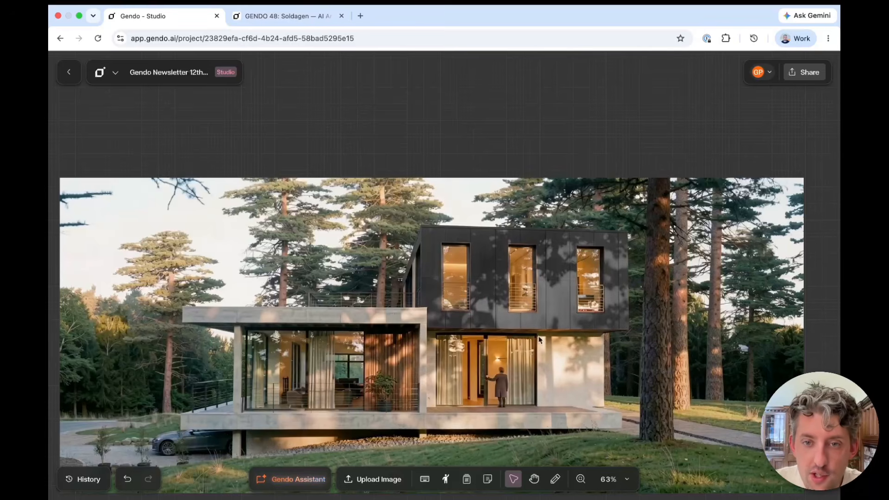
drag(384, 393, 415, 353)
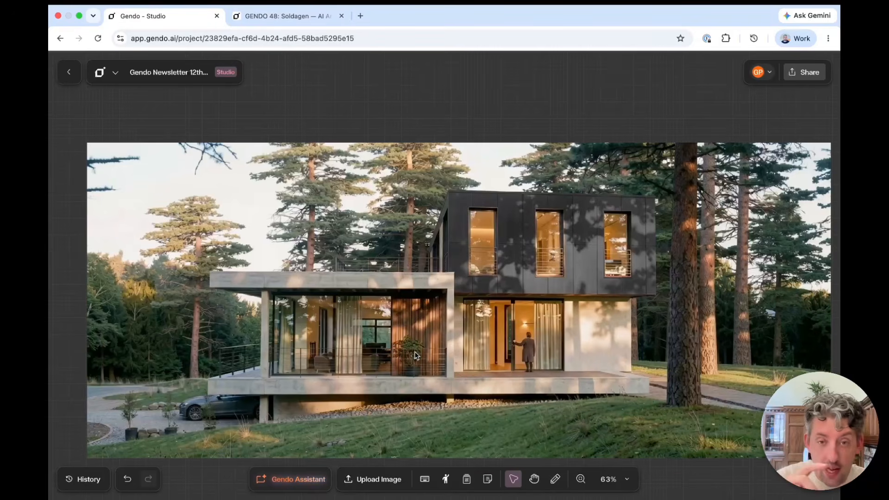
scroll(463, 345, down, 5)
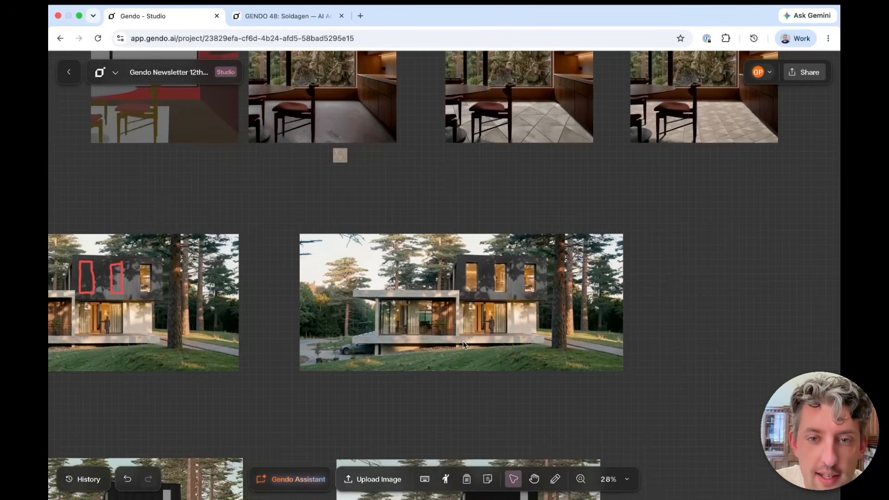
scroll(463, 345, down, 1)
drag(335, 401, 455, 249)
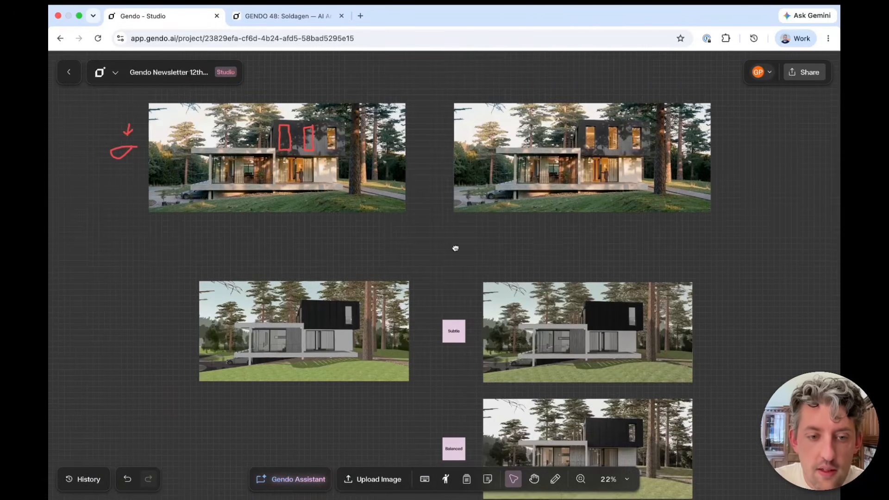
- Switch on the Latest option in the Gendo Assistant and minimise the assistant
click(301, 482)
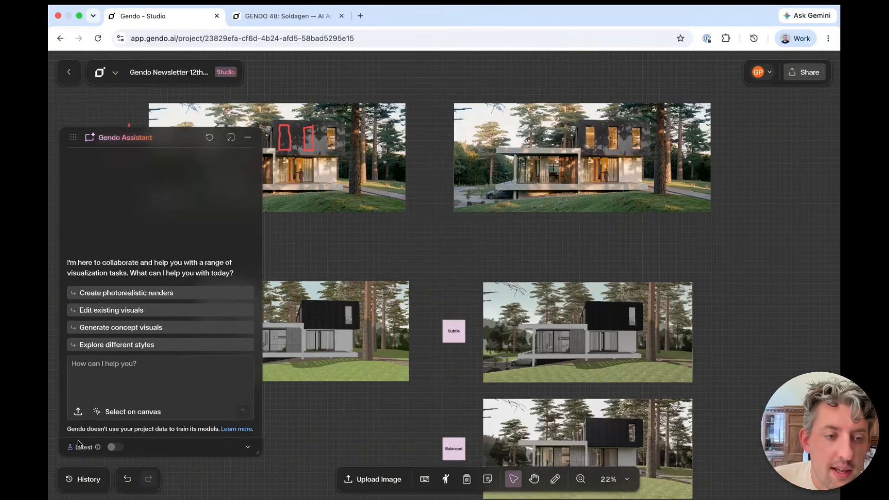
click(115, 448)
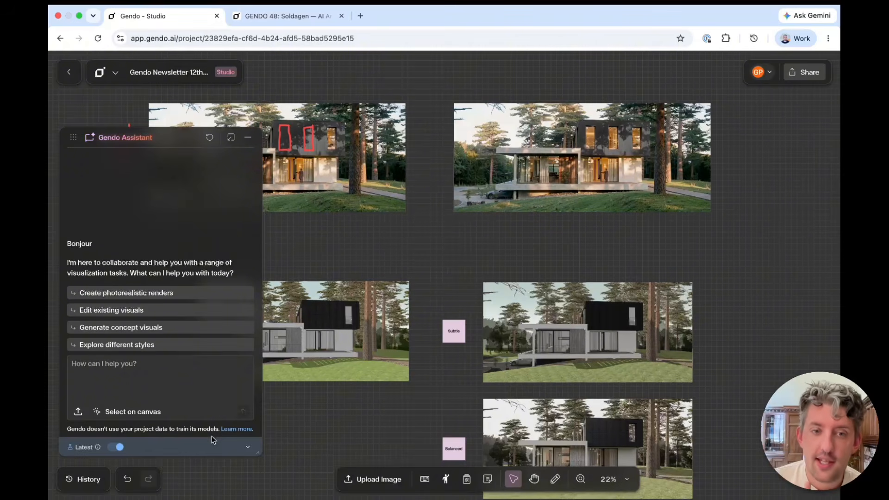
scroll(212, 439, down, 1)
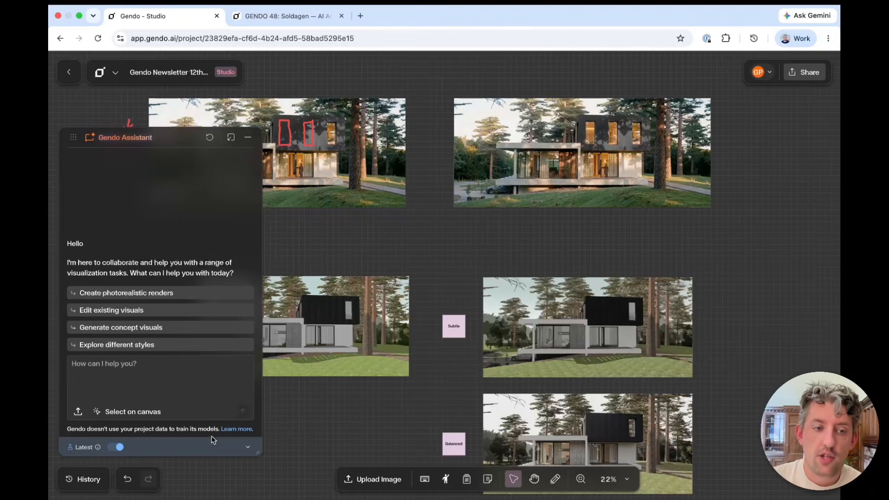
click(119, 446)
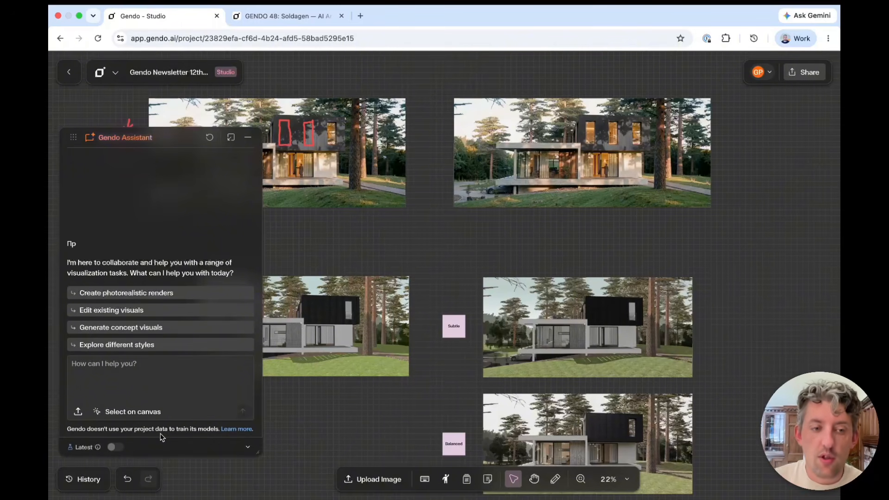
click(116, 448)
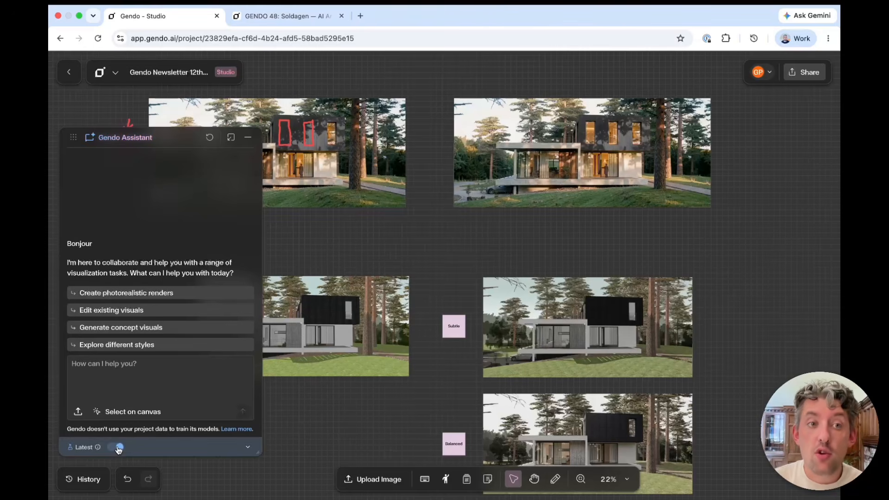
click(248, 138)
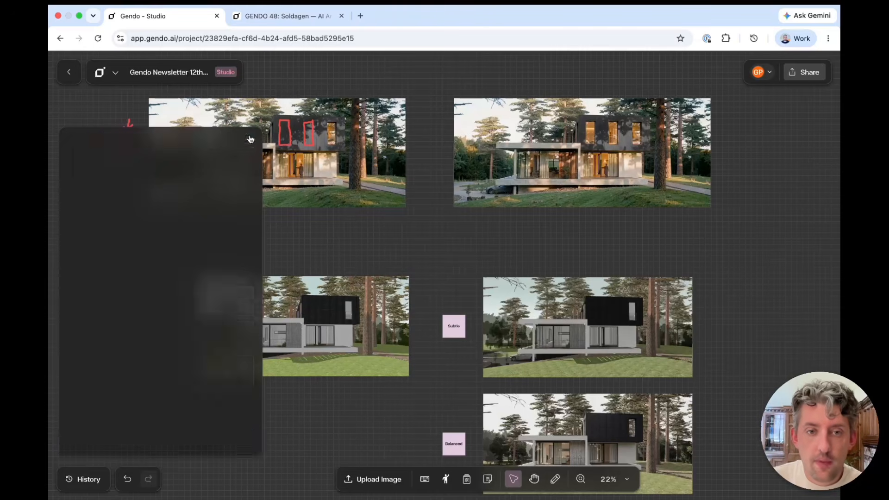
- Turn on Latest for enhancing the unprocessed house image and try the Creative level before setting Creativity to Subtle
click(401, 368)
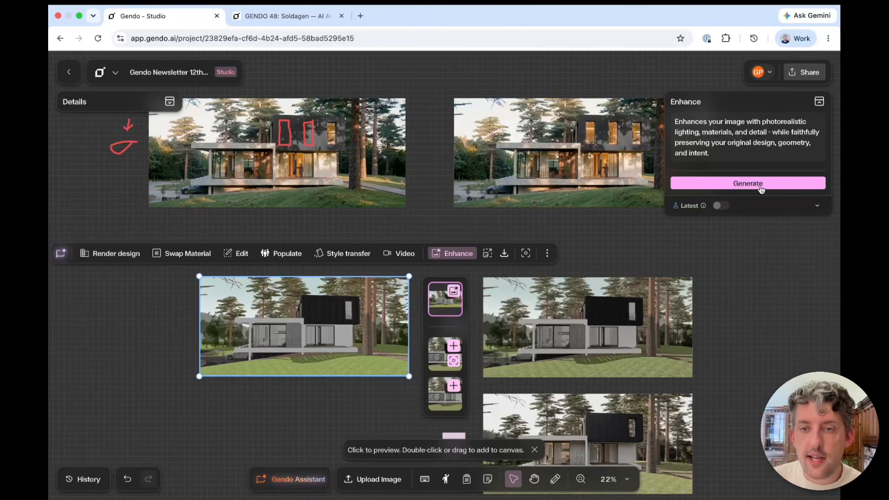
click(718, 206)
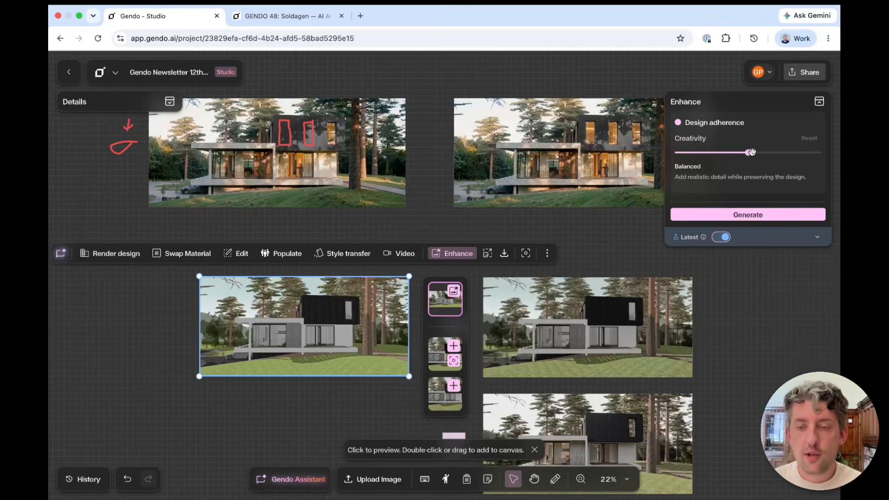
drag(750, 152, 673, 162)
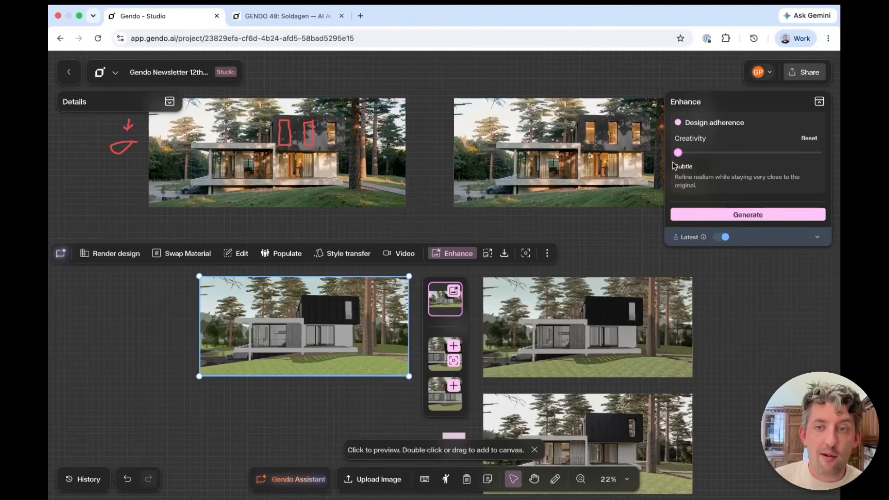
drag(672, 162, 819, 163)
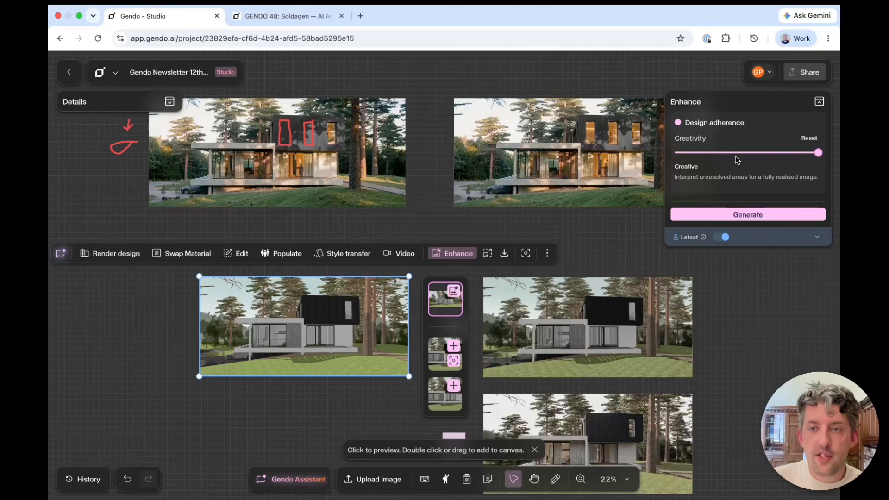
drag(736, 156, 659, 157)
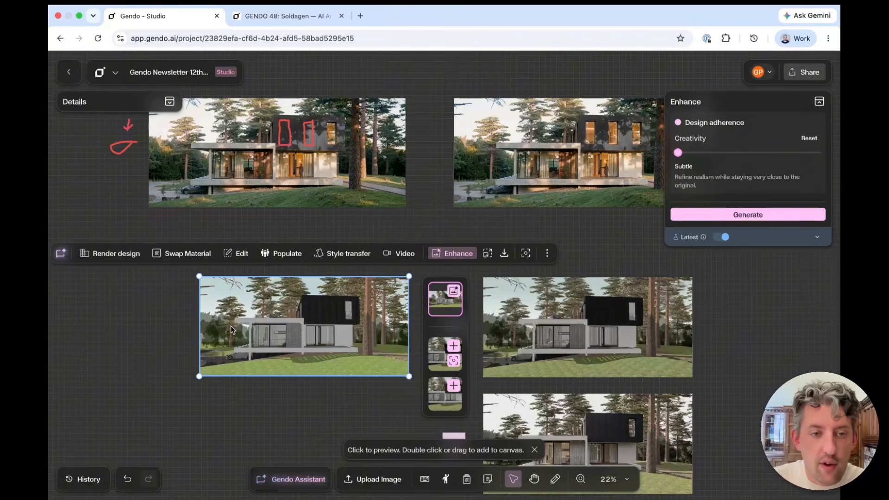
- Inspect the unprocessed house image up close and set its Enhance Creativity to Creative
scroll(228, 326, up, 3)
scroll(229, 327, up, 5)
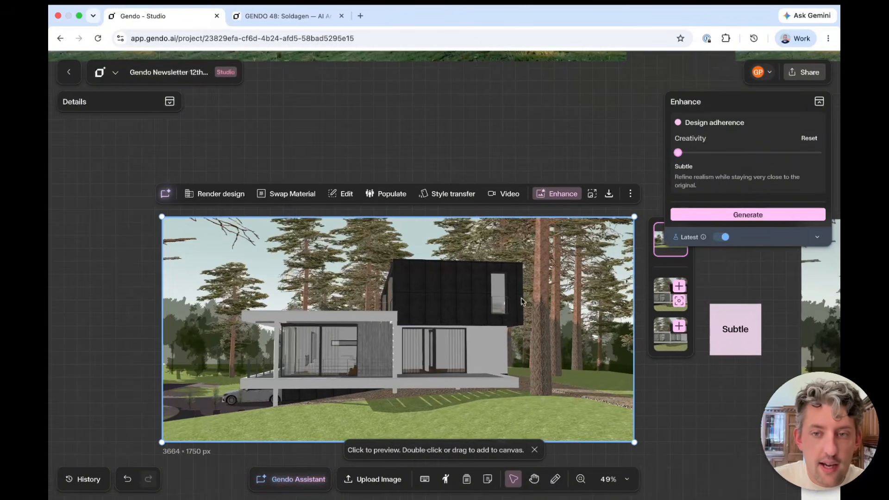
drag(746, 149, 817, 153)
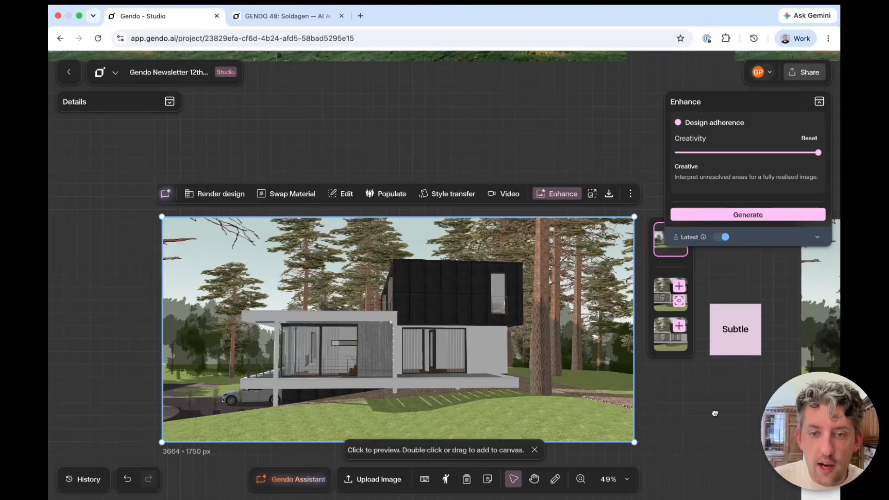
- Compare the enhanced house renders labelled Subtle, Balanced and Creative
scroll(522, 337, down, 3)
scroll(476, 340, up, 2)
drag(768, 334, 182, 359)
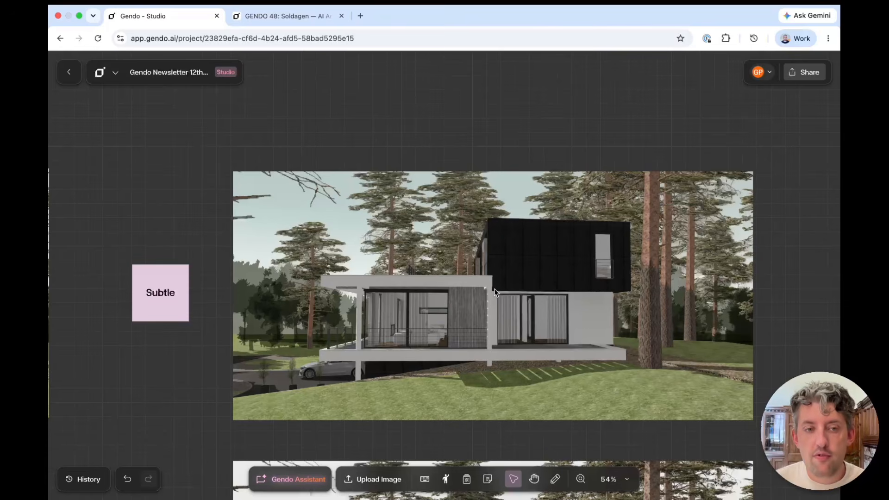
scroll(213, 311, down, 5)
scroll(214, 311, down, 1)
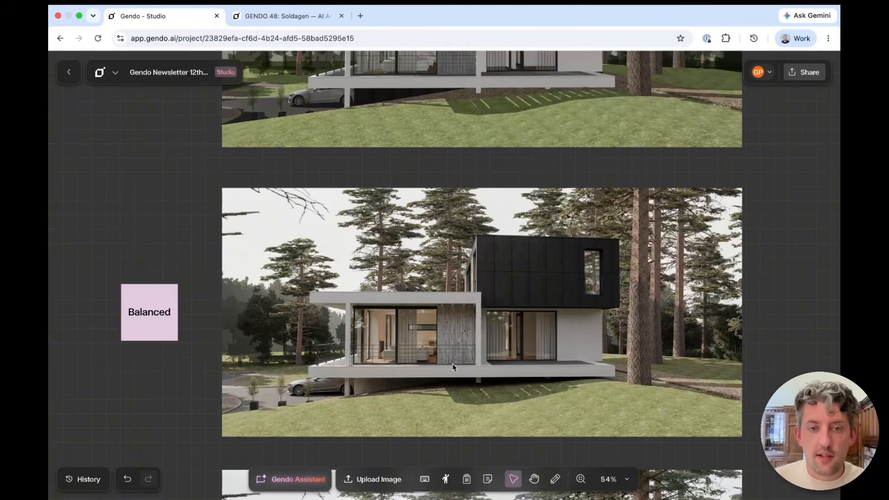
scroll(391, 313, down, 5)
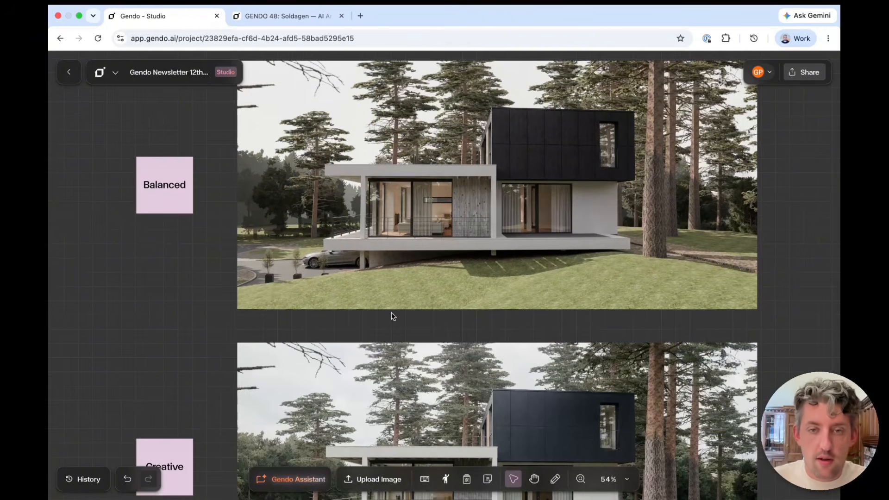
scroll(394, 387, down, 7)
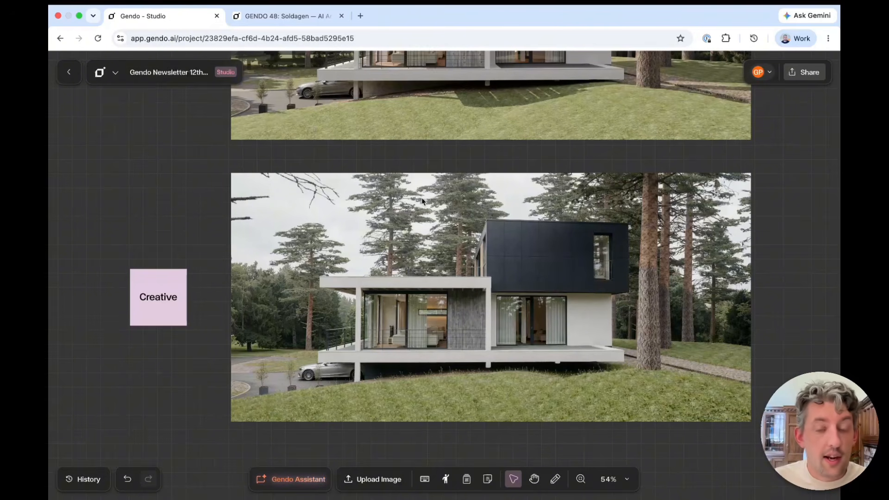
- Switch to the already open GENDO 48: Soldagen competition page
click(286, 16)
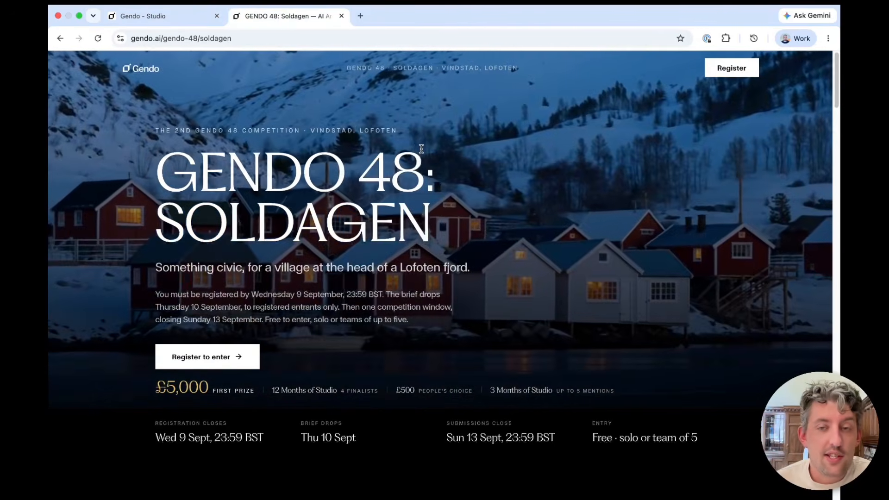